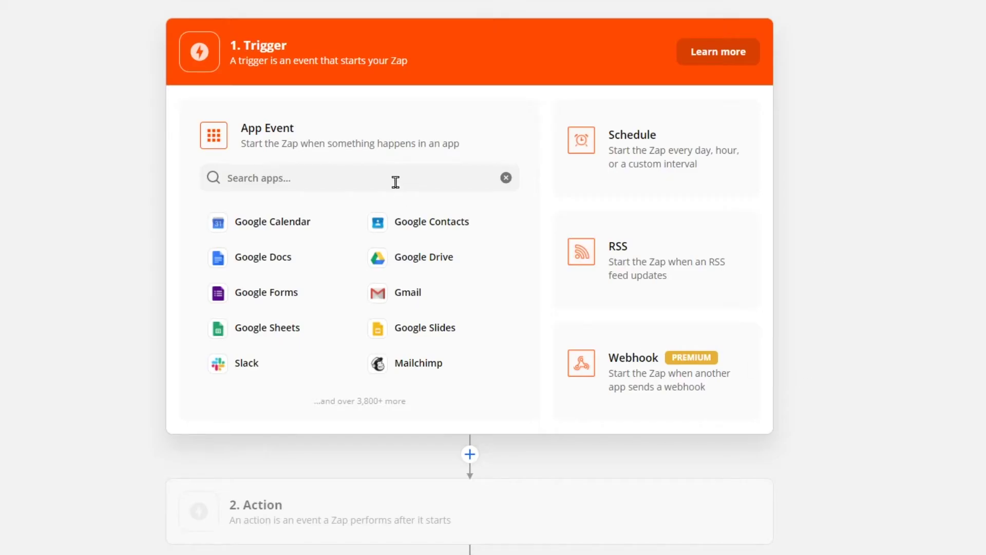
type("FR")
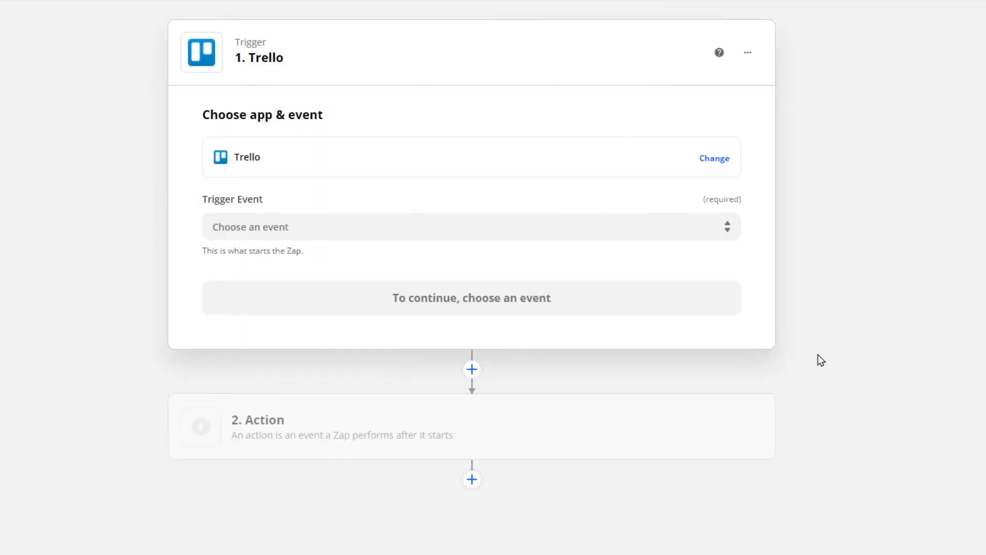
- Use New Card as the Trello trigger event with the connected Trello account
left_click(619, 230)
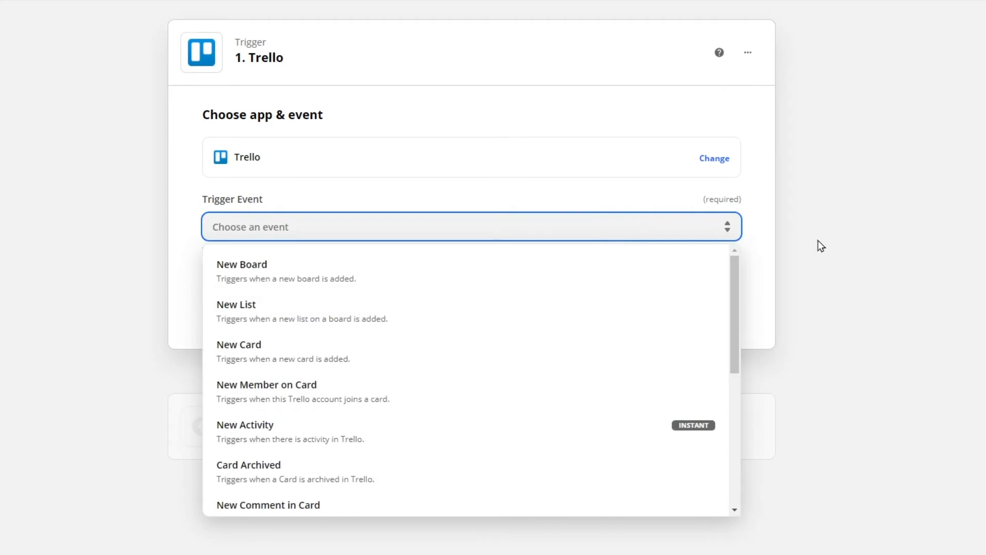
scroll(822, 245, "down", 2)
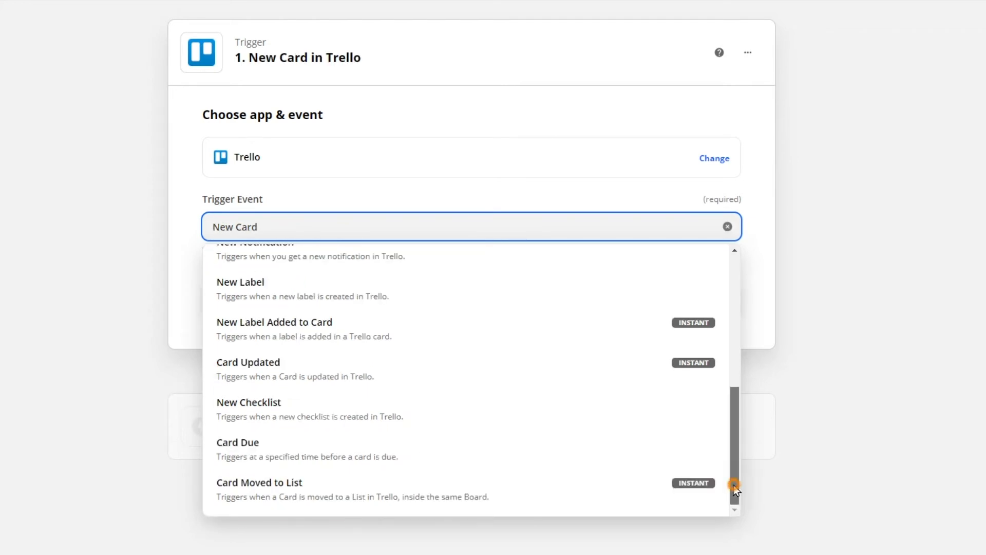
left_click_drag(733, 480, 730, 322)
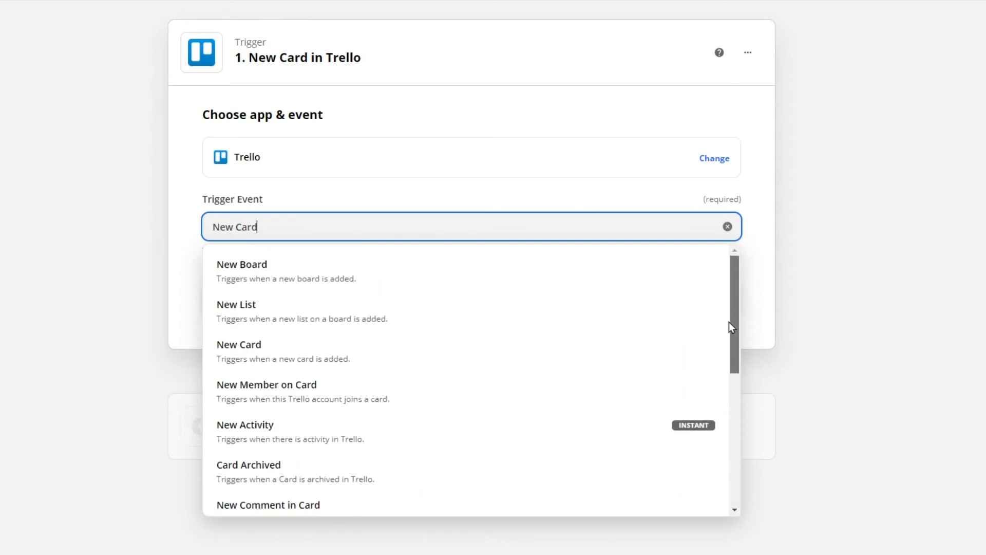
left_click(535, 340)
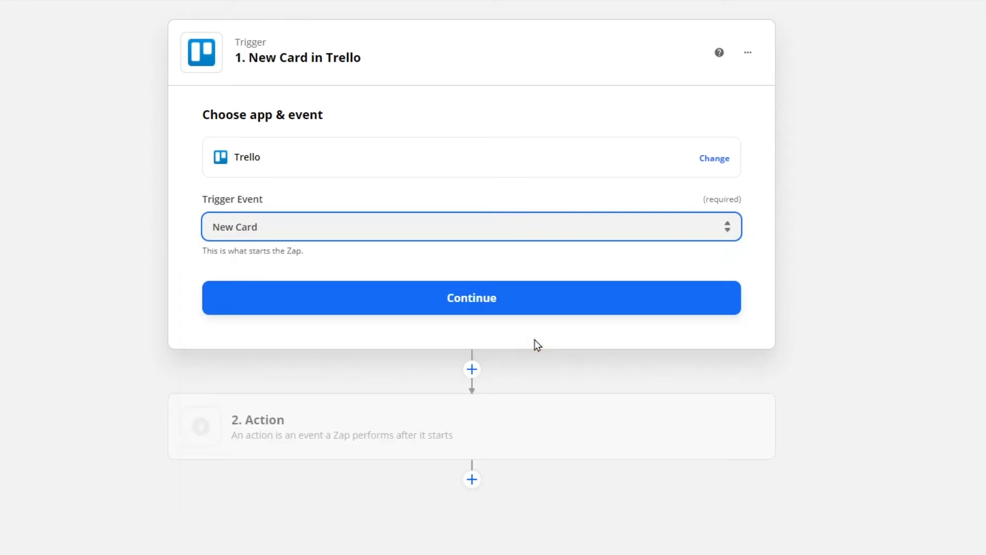
left_click(547, 313)
left_click(551, 205)
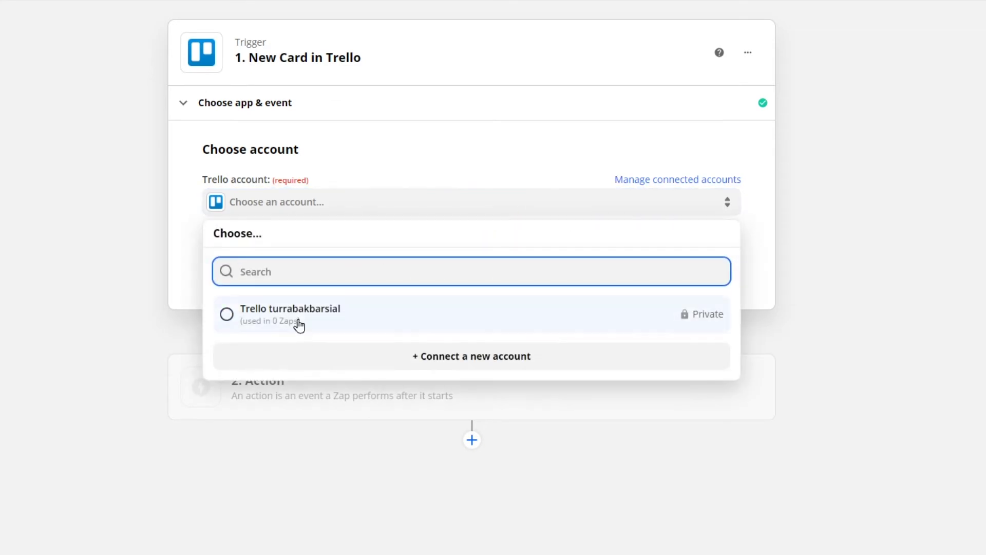
left_click(293, 308)
- Pick the WebCo board, test the trigger for a sample card, and continue to the action
left_click(365, 266)
left_click(378, 236)
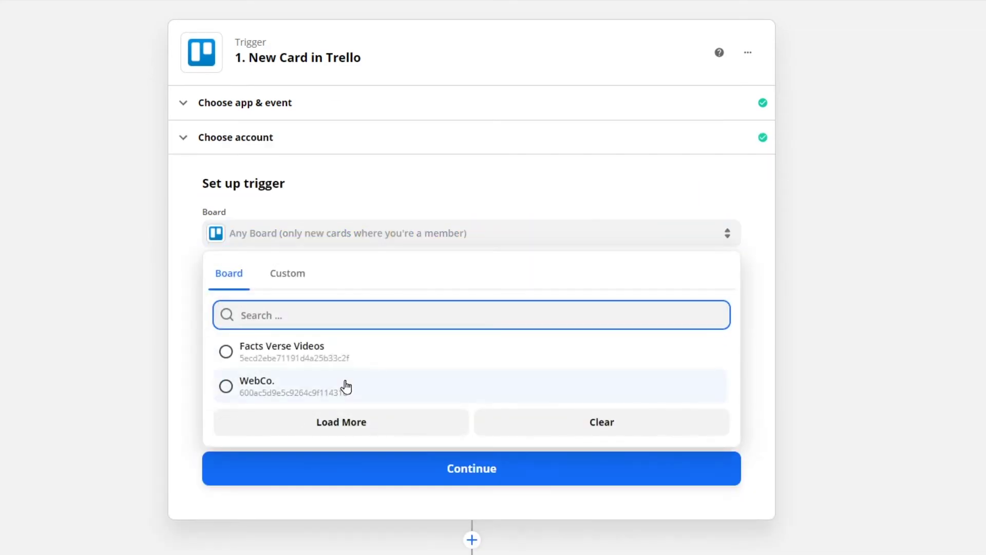
left_click(347, 386)
left_click(402, 469)
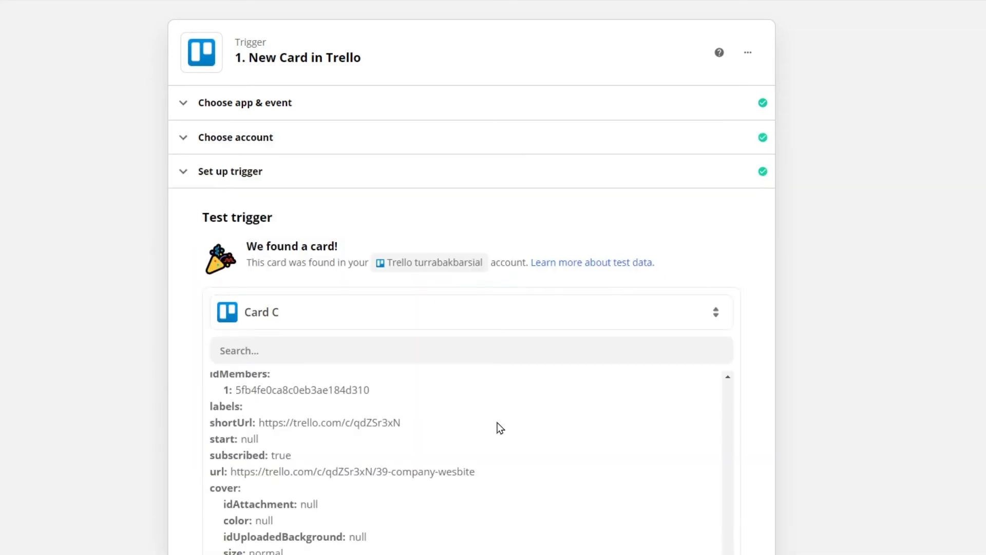
left_click(599, 393)
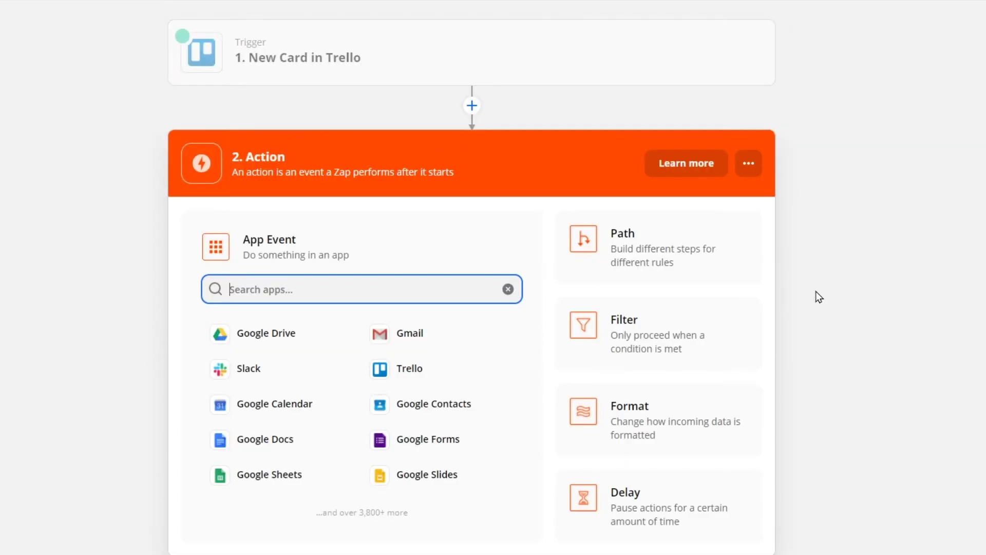
- Choose Slack's Send Channel Message as the action event and continue to its setup
left_click(292, 371)
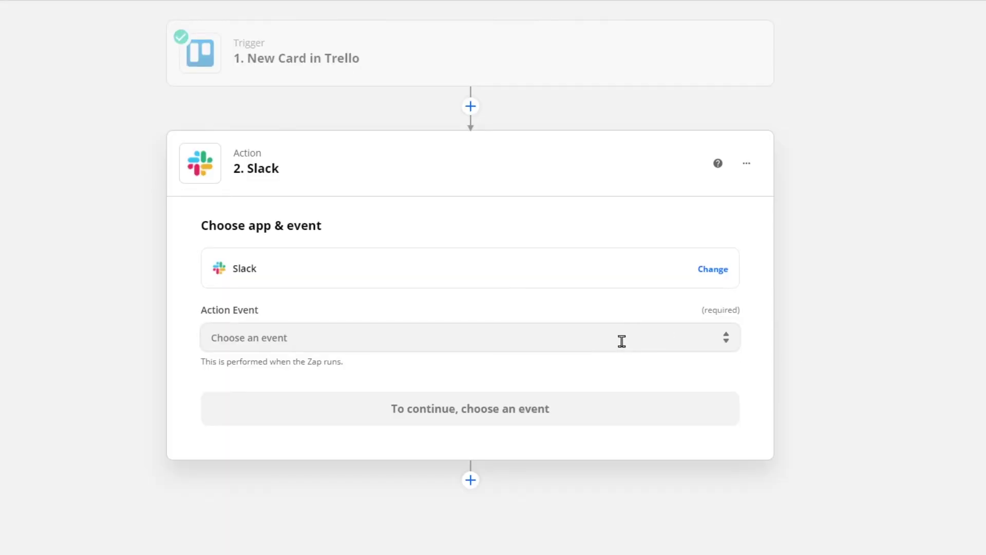
left_click(622, 342)
left_click(412, 392)
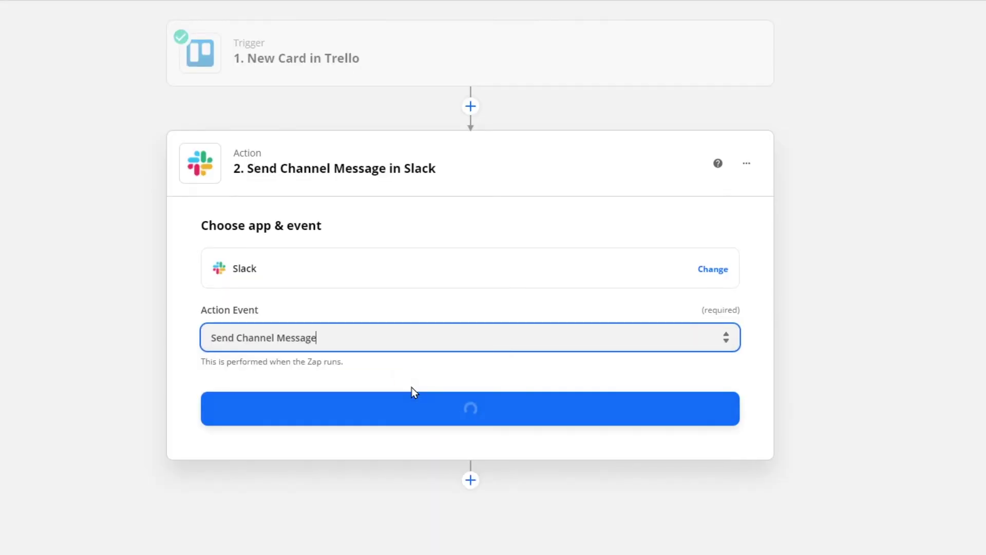
left_click(470, 406)
left_click(633, 184)
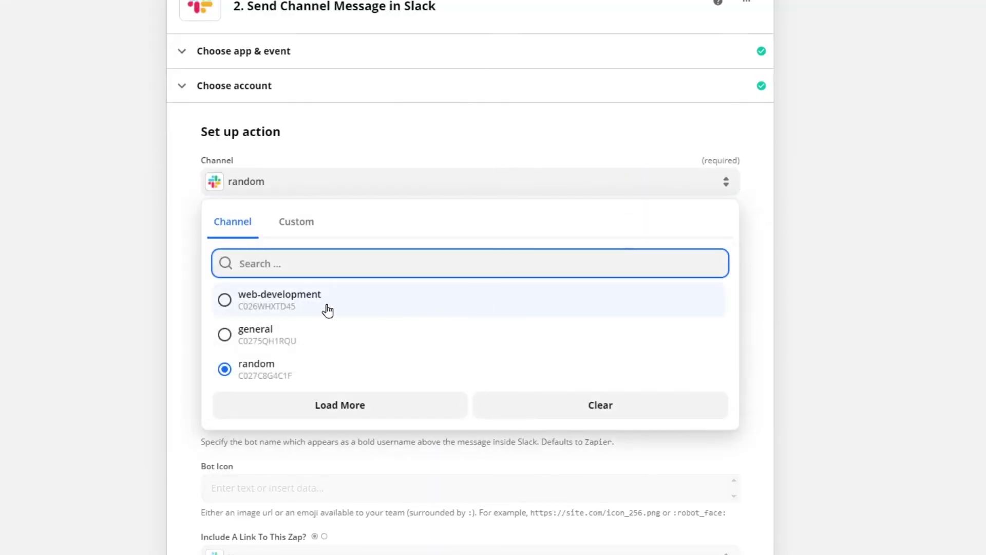
- Post to the general channel with a greeting followed by the Trello card's Name
left_click(323, 335)
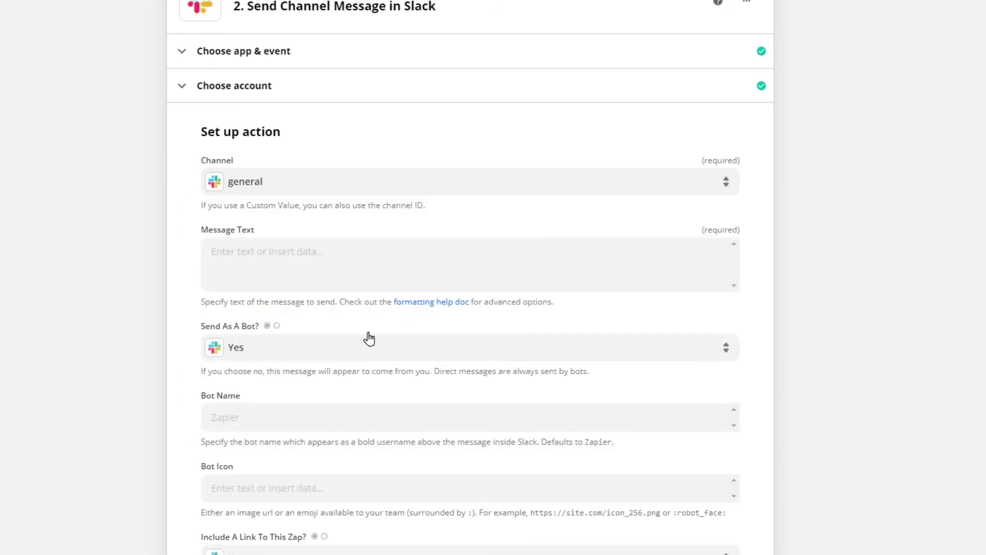
scroll(369, 338, "down", 2)
left_click(458, 161)
type("Hi team new update!")
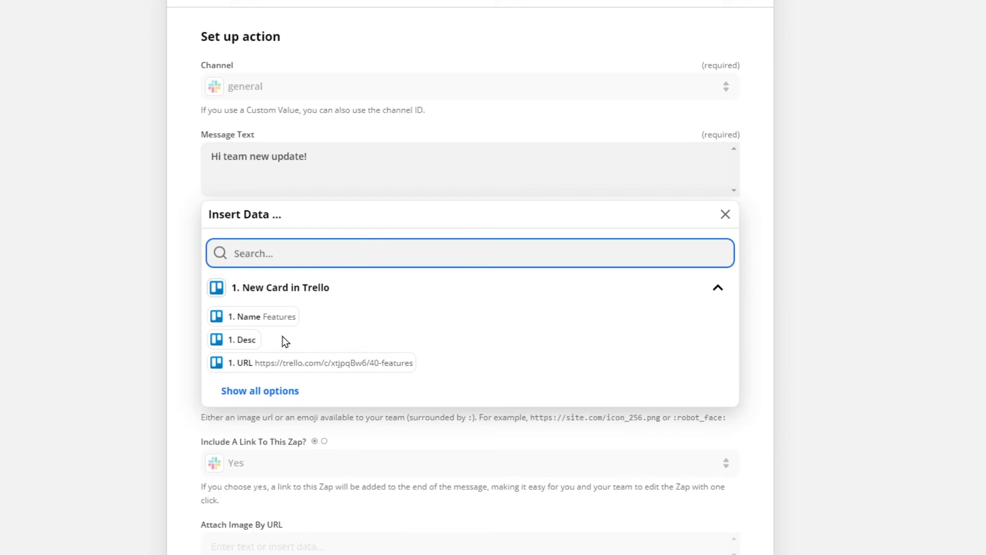
left_click(251, 316)
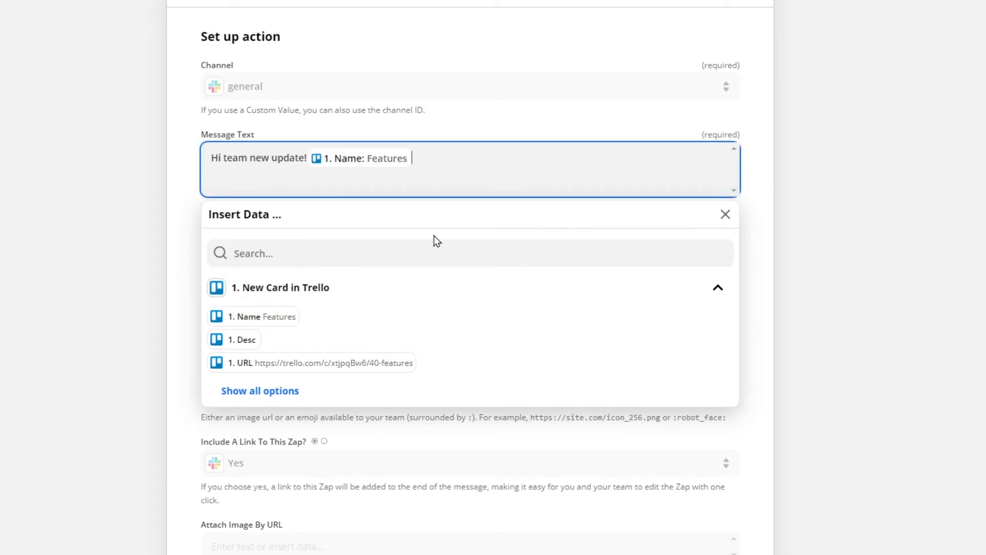
left_click(808, 239)
left_click(604, 255)
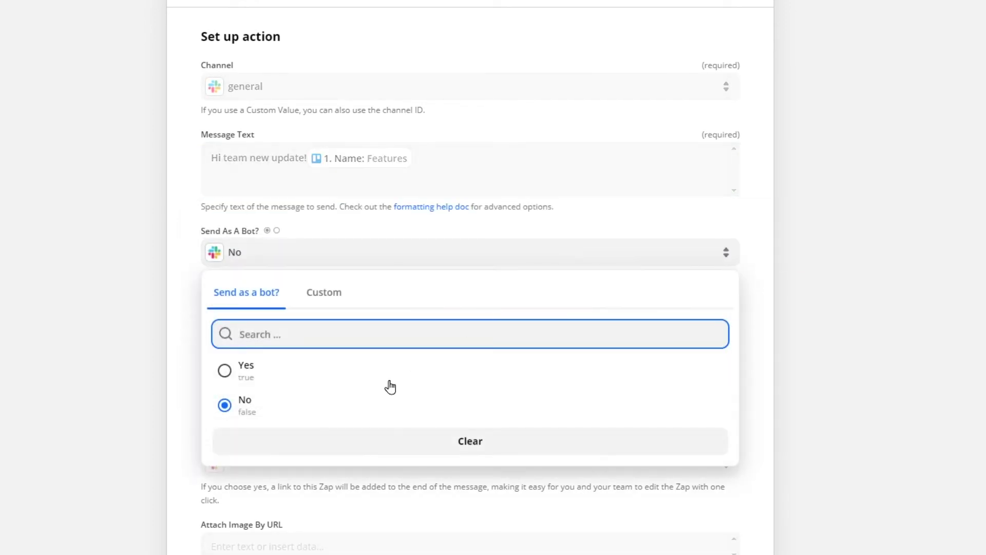